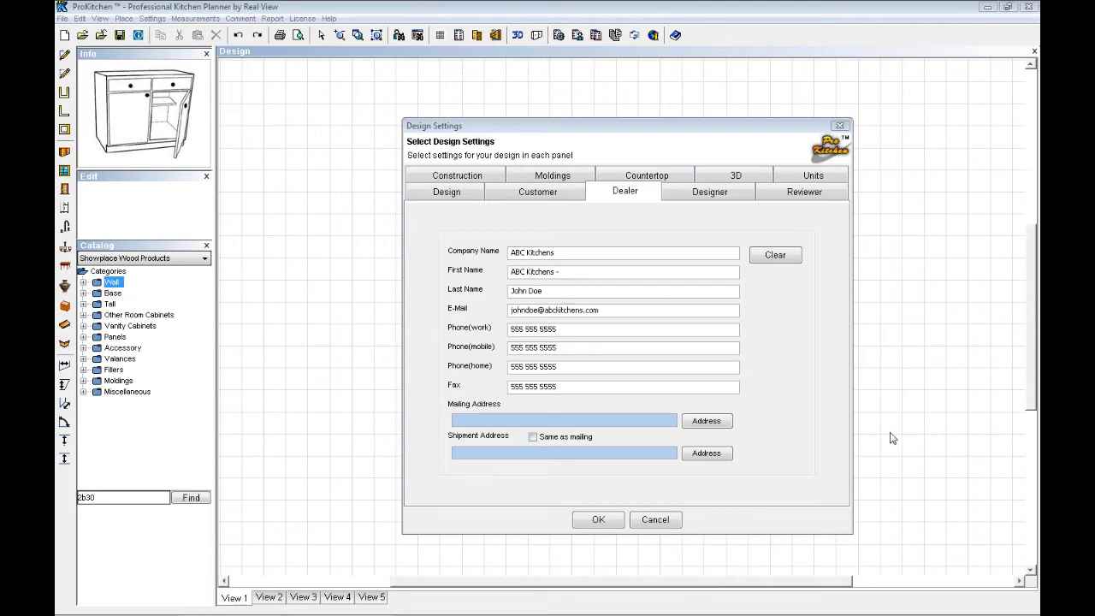
Fill in the dealer's mailing address in the design settings and mark the shipment address as same as mailing
left_click(567, 273)
key("BackSpace")
key("BackSpace")
left_click(707, 421)
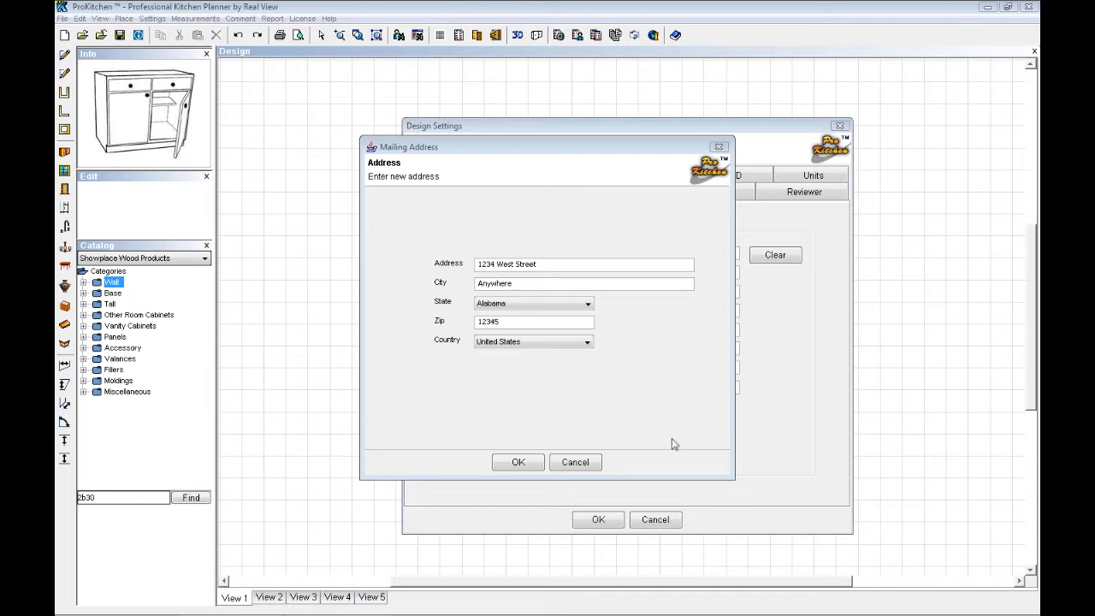
left_click(520, 463)
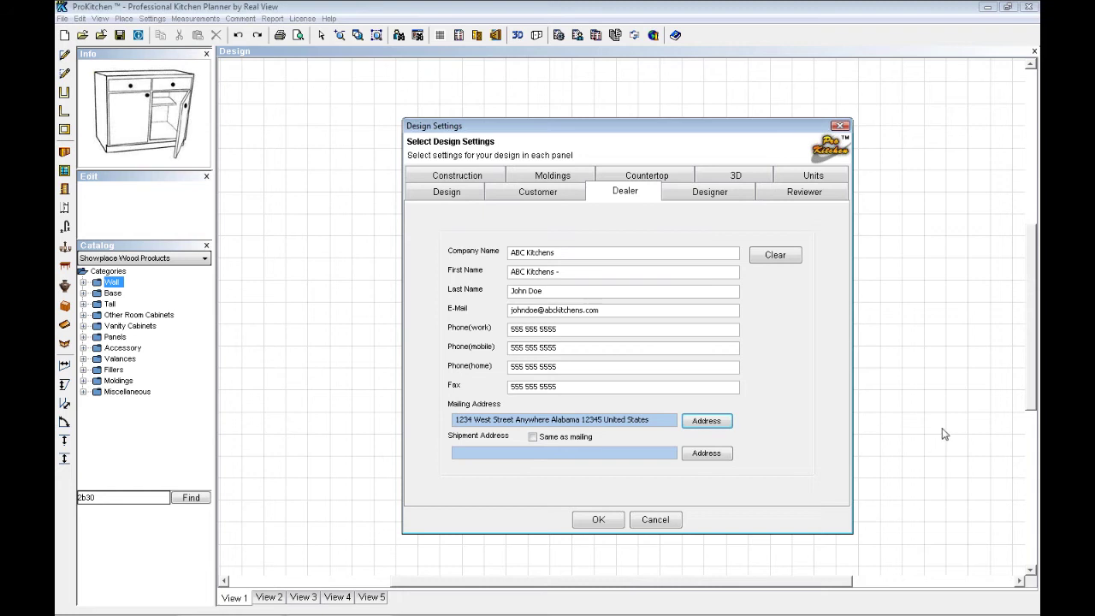
left_click(533, 437)
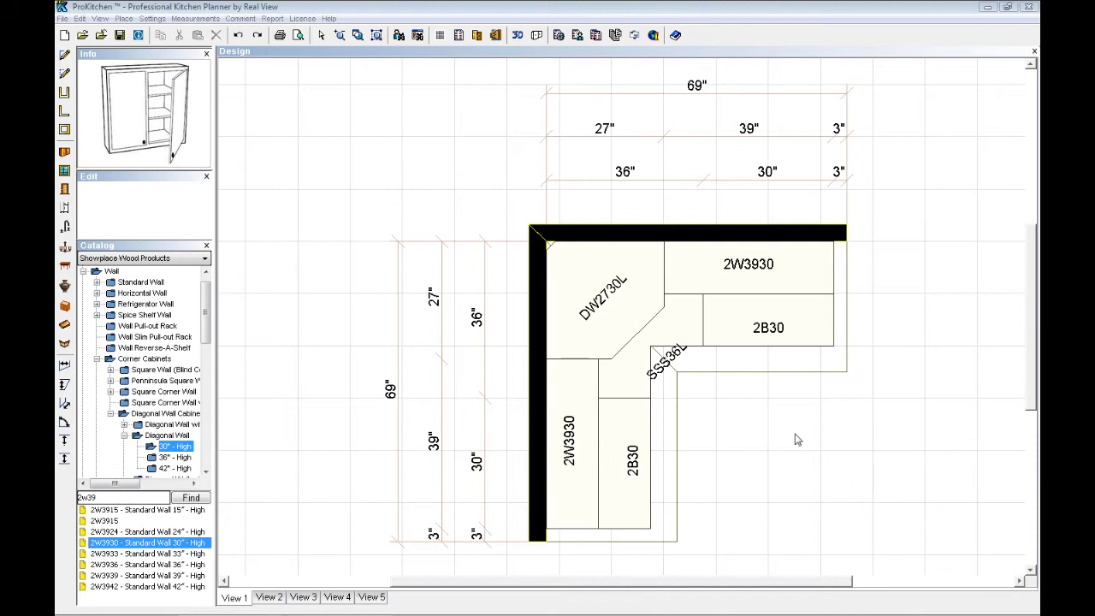
Add the RWB sizing modification to the 2B30 base cabinet along the horizontal wall, with a width of 29"
double_click(769, 331)
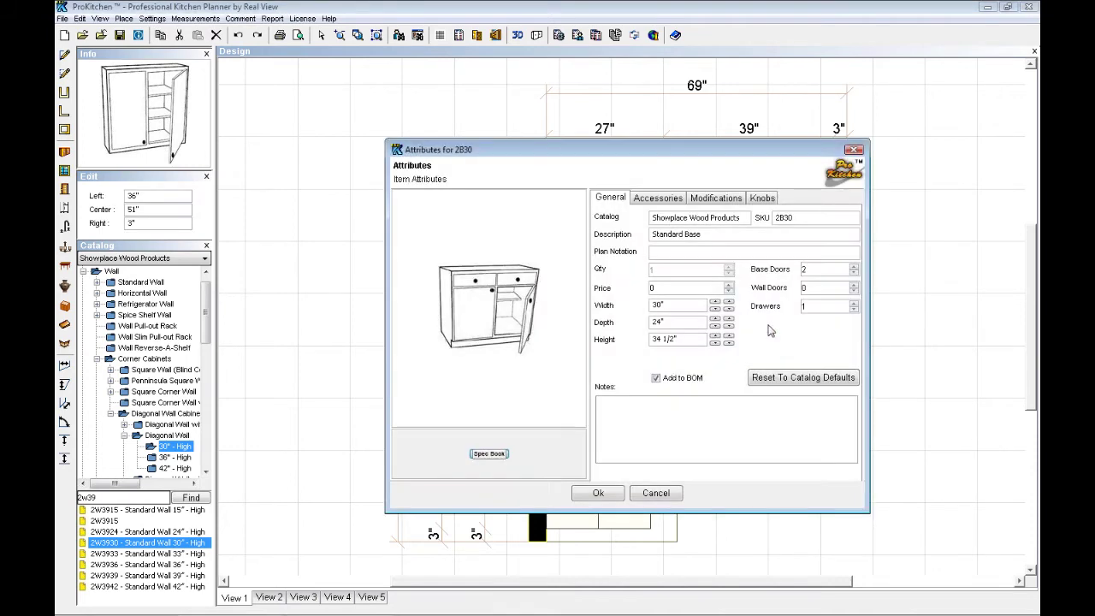
left_click(716, 198)
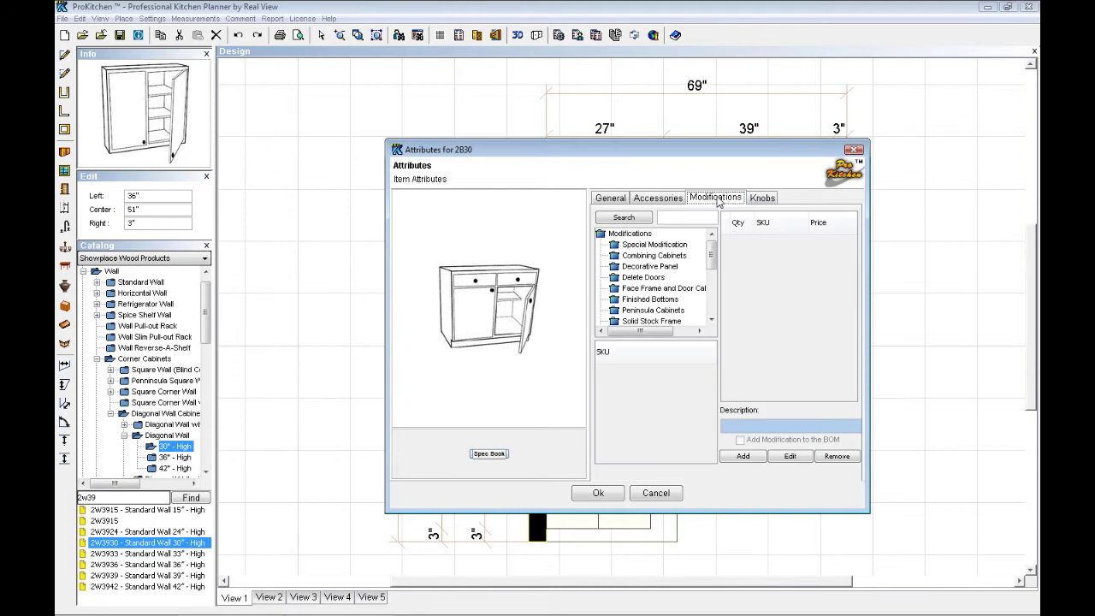
left_click_drag(712, 253, 712, 287)
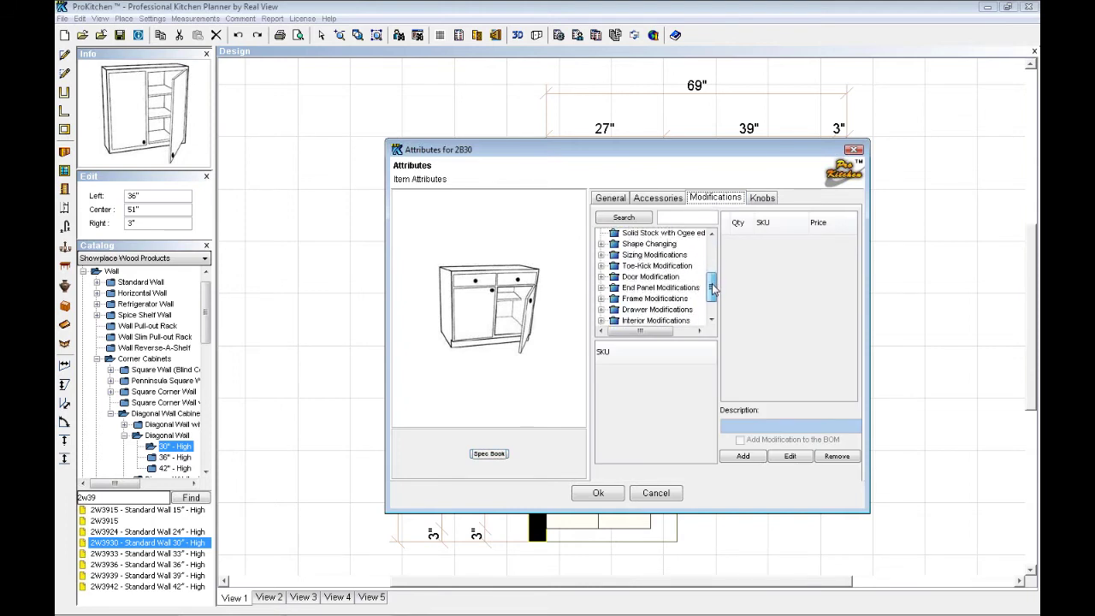
double_click(646, 256)
left_click(662, 267)
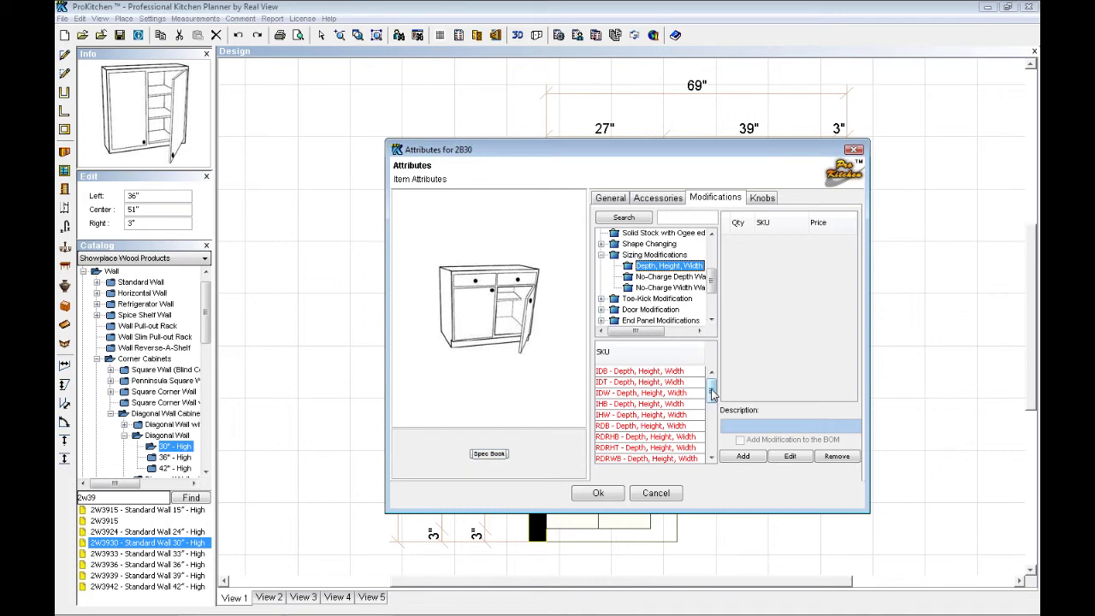
left_click_drag(711, 396, 711, 435)
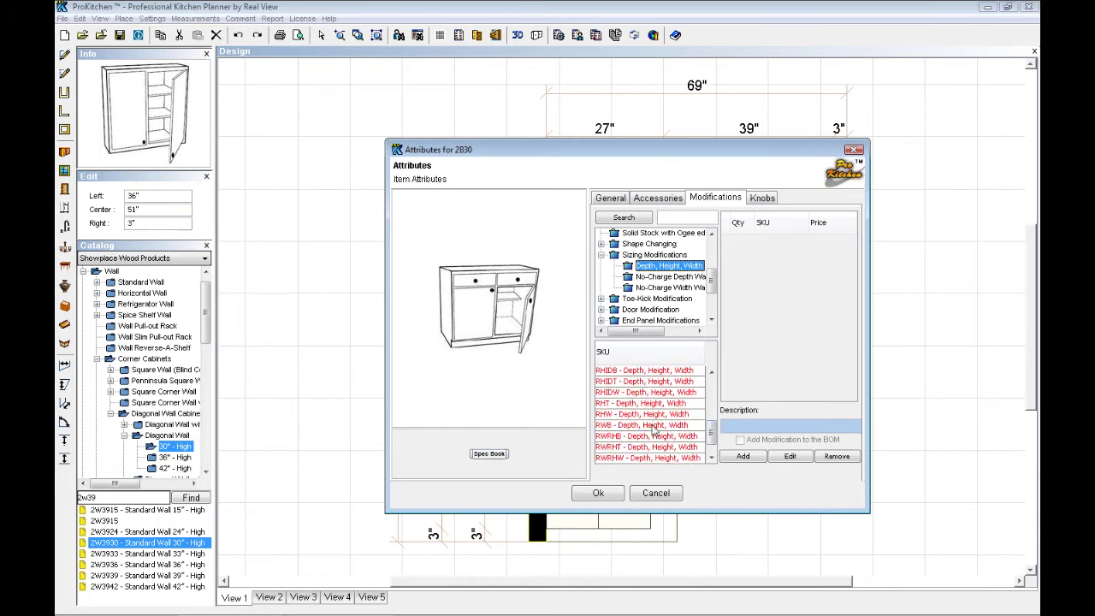
left_click(655, 426)
left_click(744, 456)
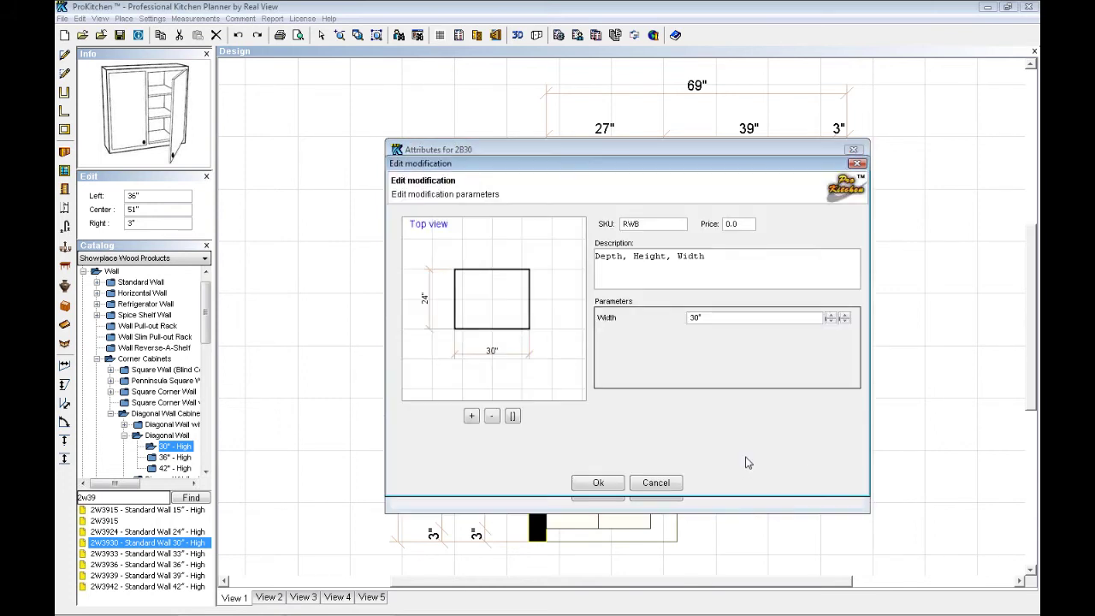
left_click(831, 321)
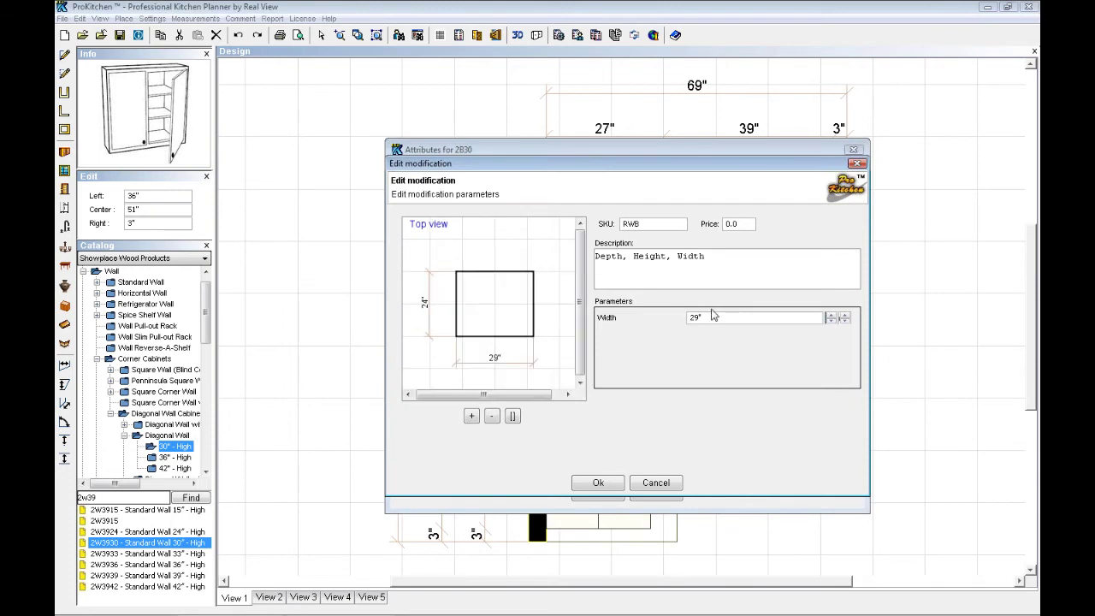
left_click(598, 483)
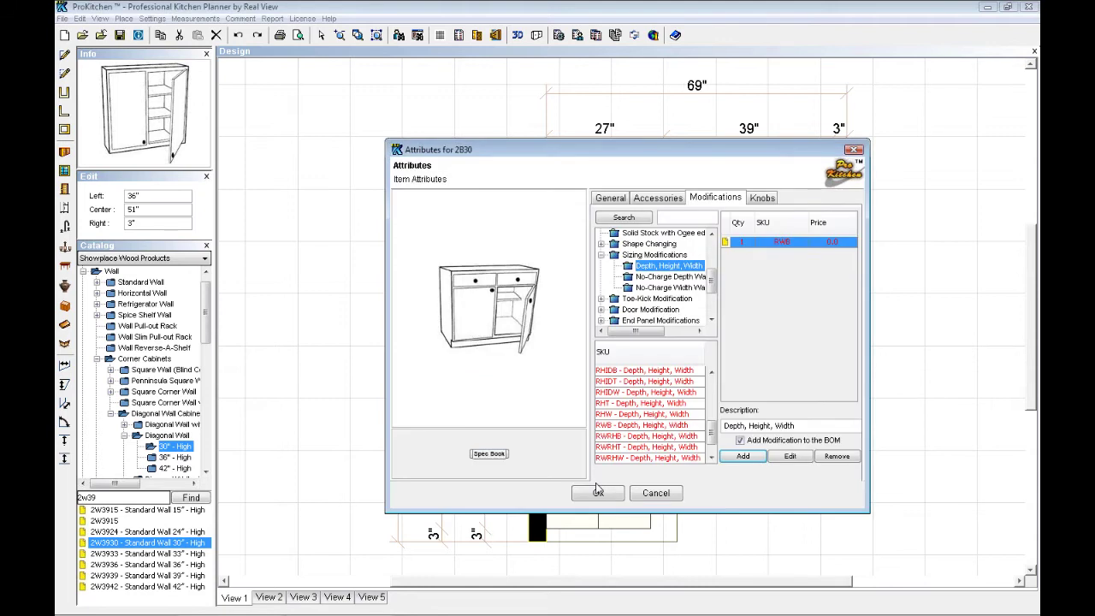
Replace the RWB modification's description with 'Change width to 29"'
left_click_drag(796, 425, 724, 425)
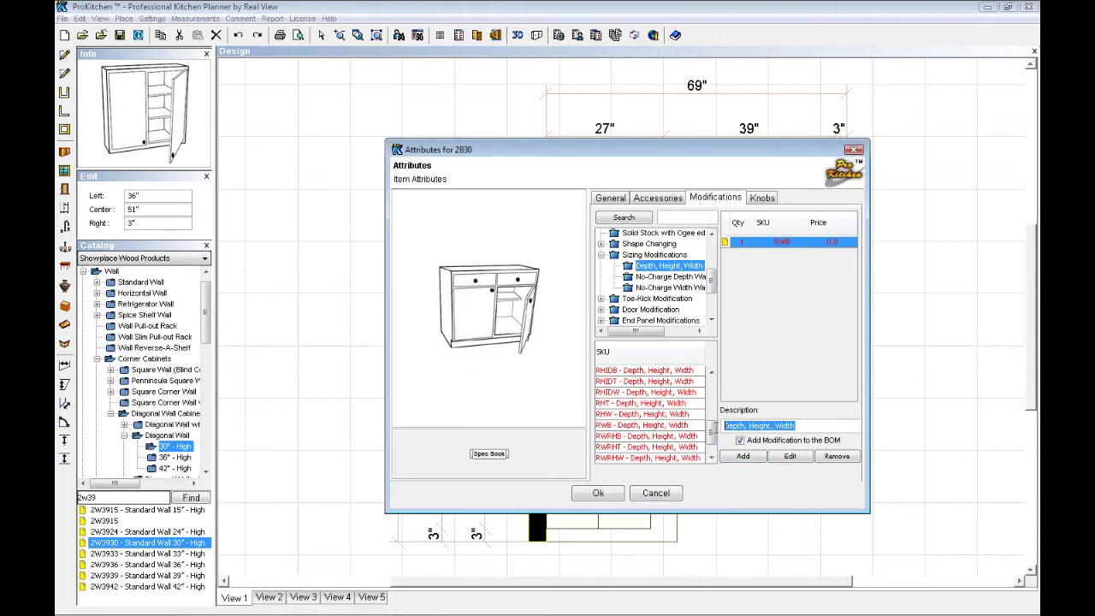
type("Ch")
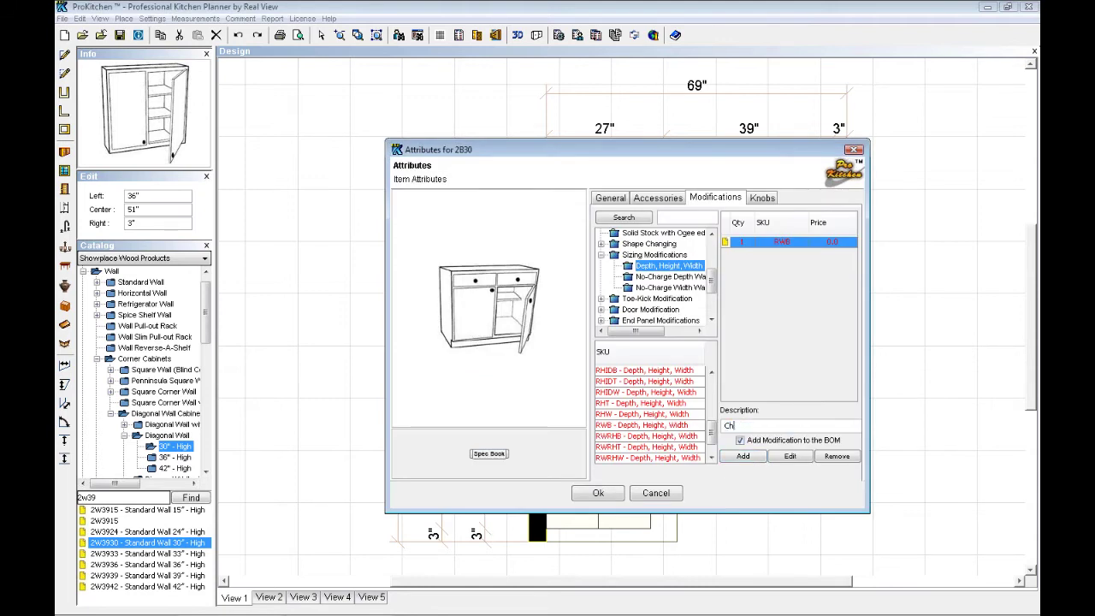
type("ange width to 29\"")
left_click(905, 434)
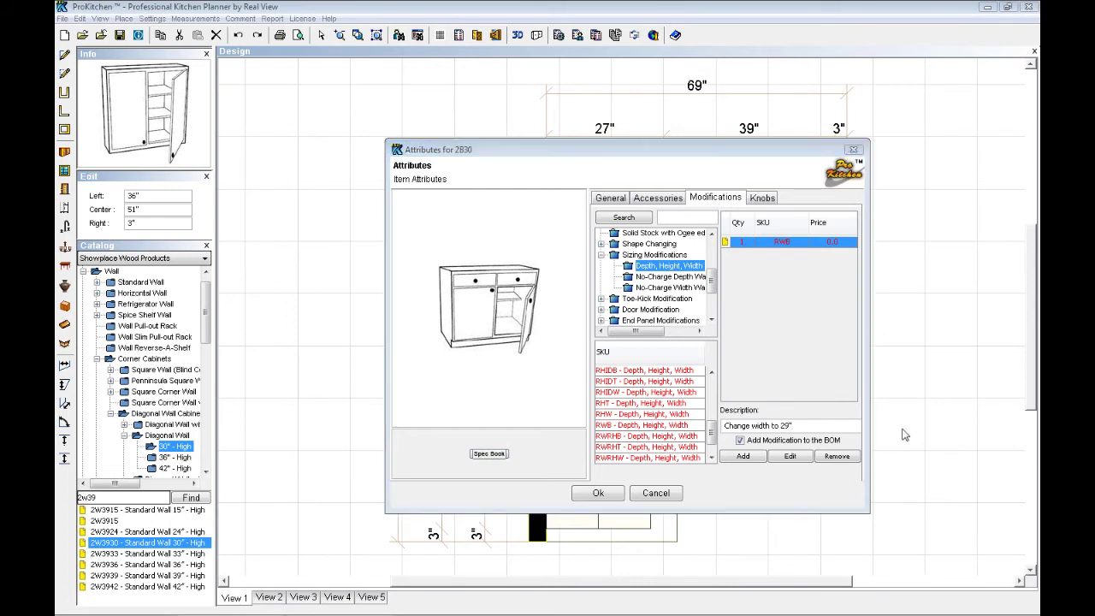
Set the modified base cabinet's plan notation to 2B29 and apply its attributes
left_click(615, 199)
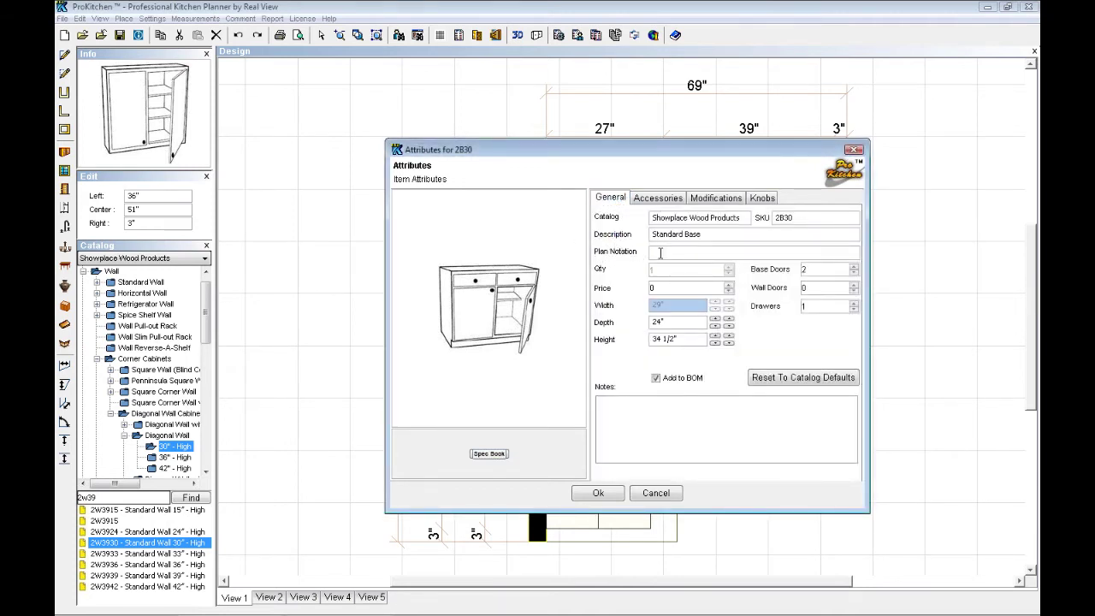
type("2B29")
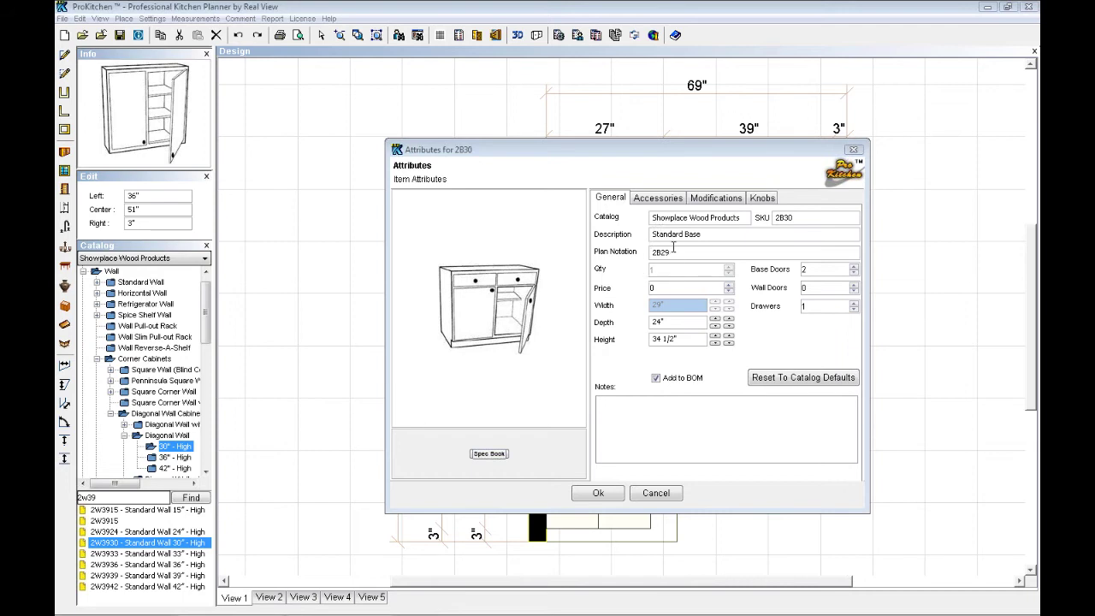
left_click(598, 494)
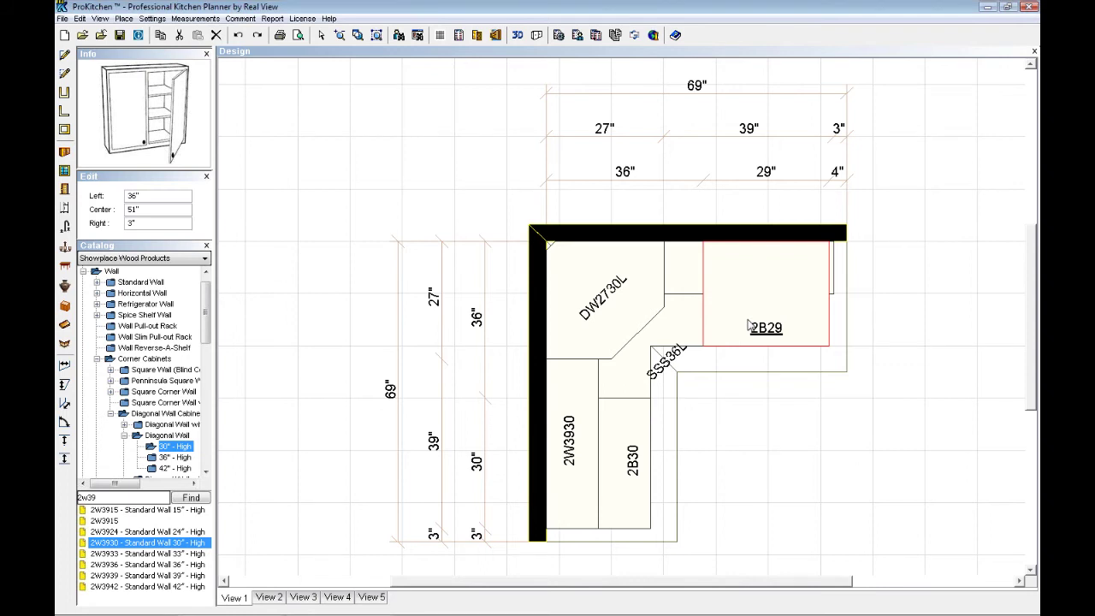
left_click(893, 434)
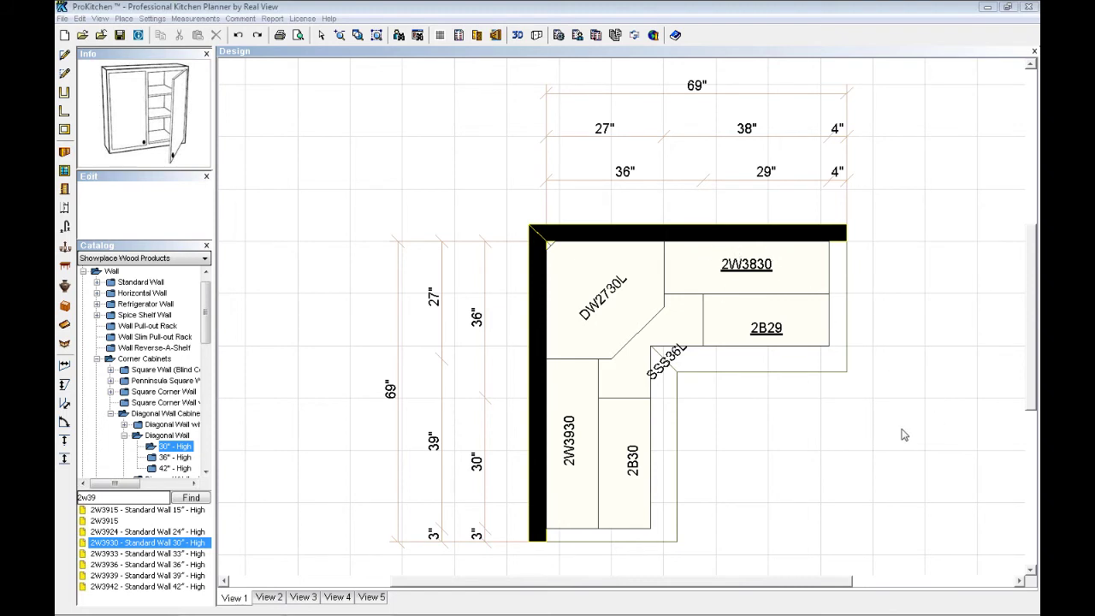
Add a comment beside the plan listing ABC Kitchens, the account and P.O. numbers, the resident's name and Lot 3 Granite Subdivision
left_click(477, 35)
left_click(241, 18)
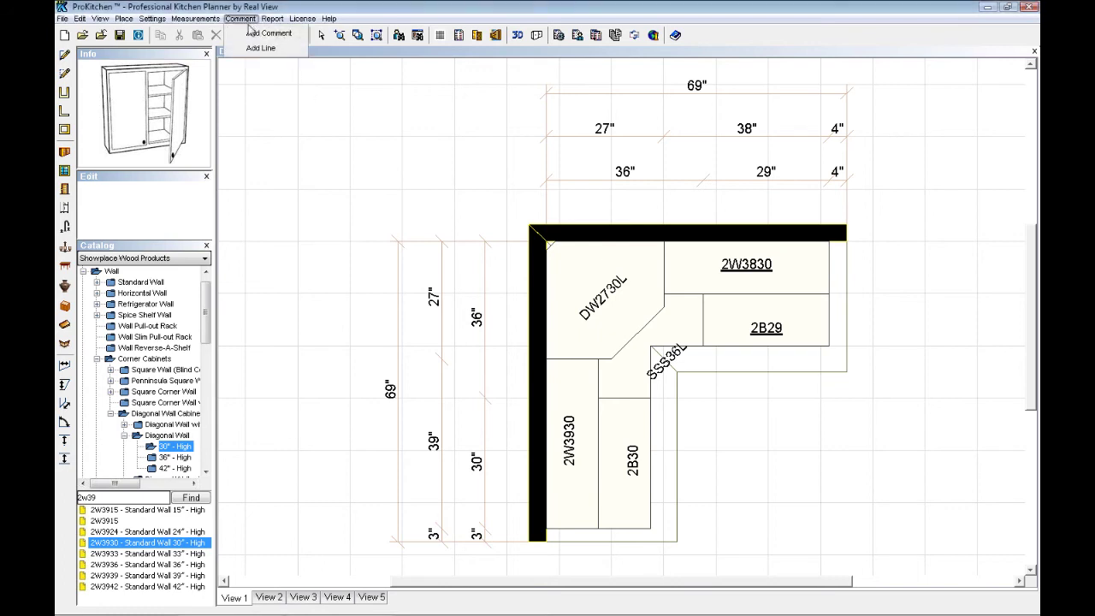
left_click(259, 34)
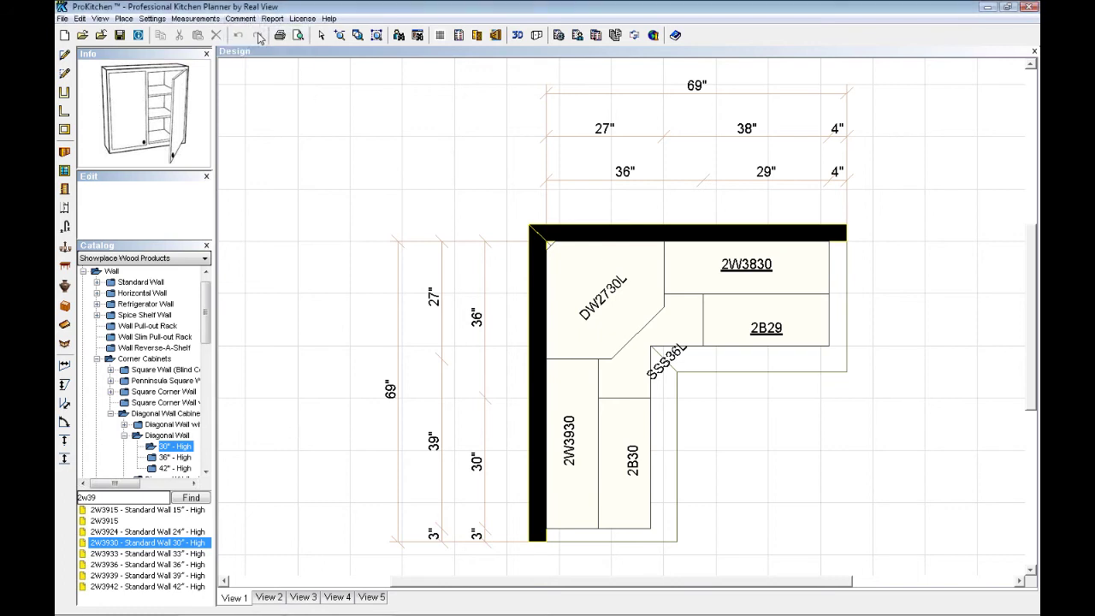
left_click(338, 147)
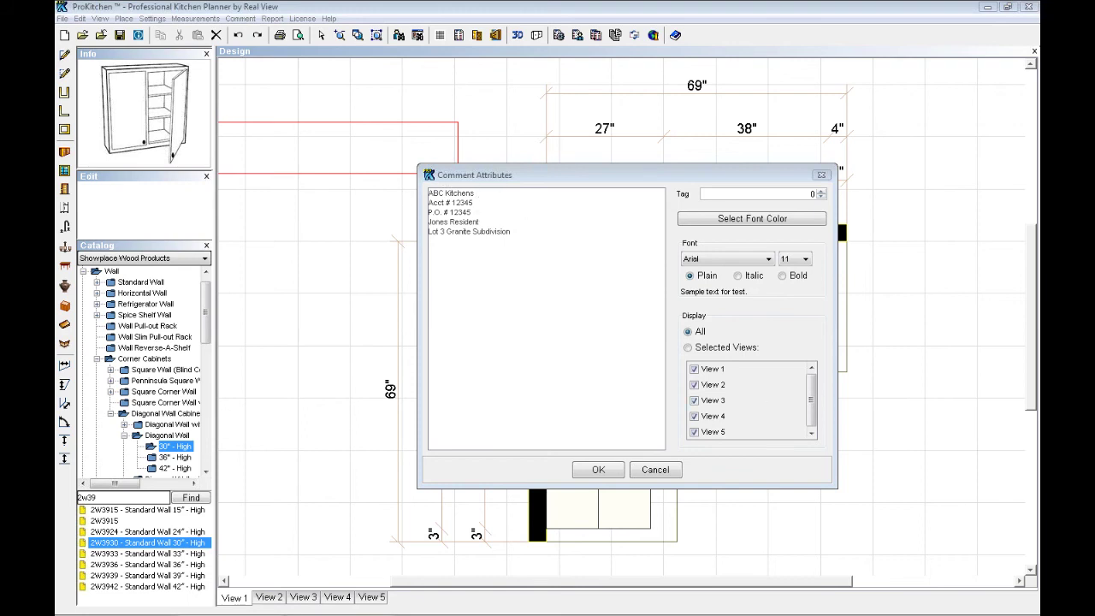
left_click(598, 470)
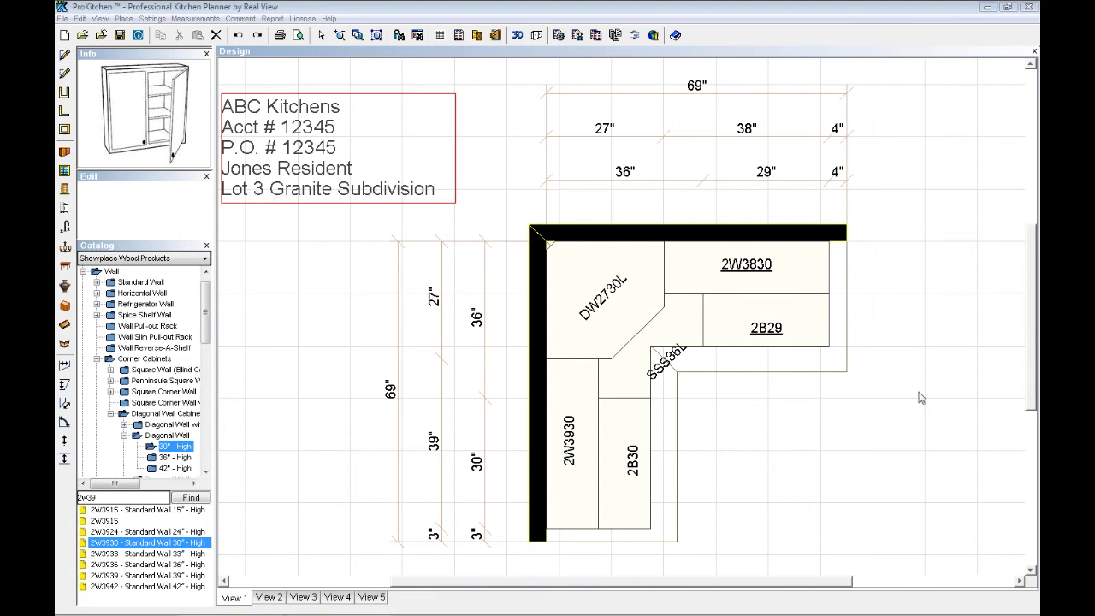
Copy the disclaimer from the print stamp's Text1 field and paste it before the existing wording in Text2
left_click(298, 36)
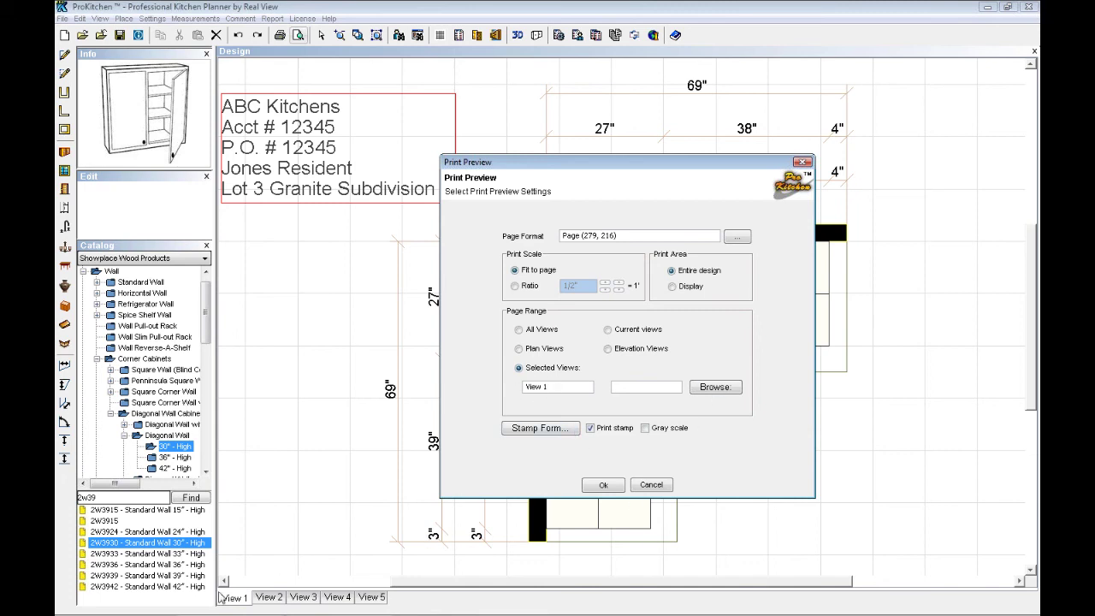
left_click(544, 429)
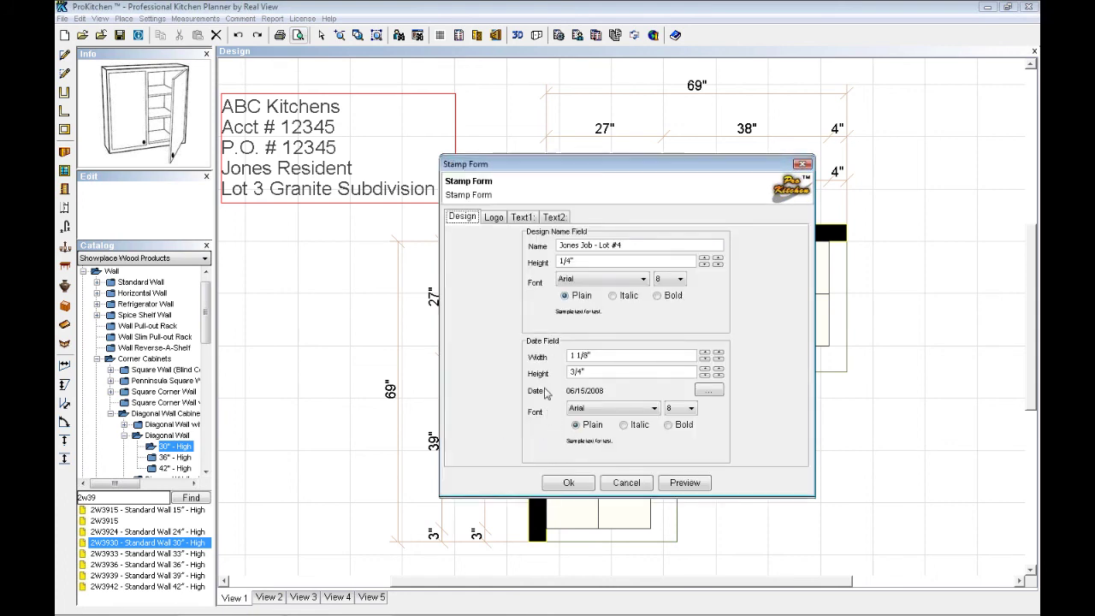
left_click(521, 217)
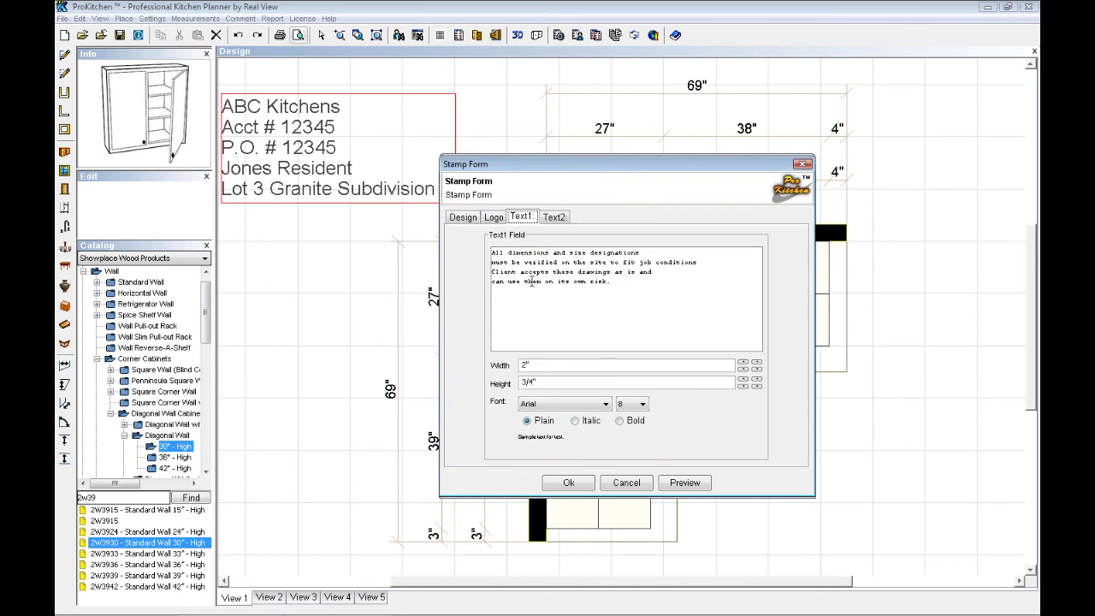
left_click_drag(491, 253, 621, 287)
right_click(572, 270)
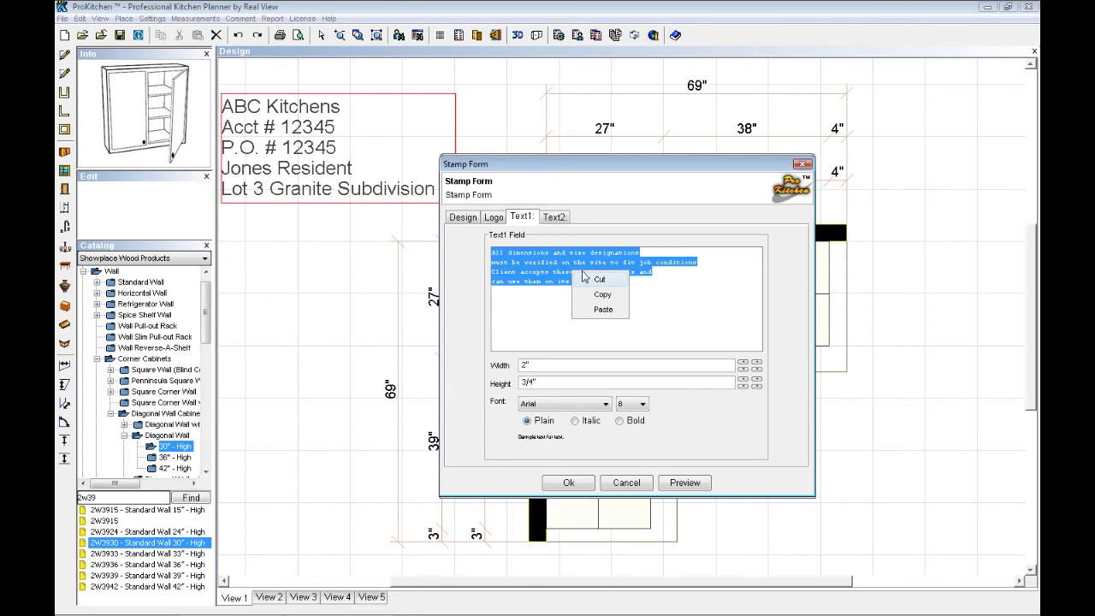
left_click(603, 292)
left_click(555, 219)
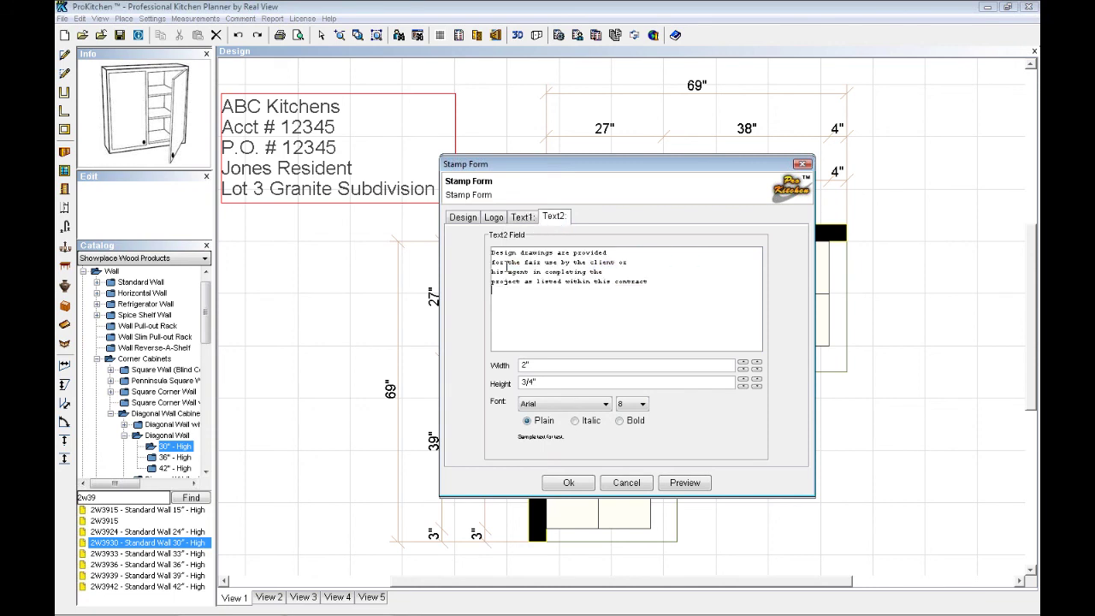
right_click(492, 253)
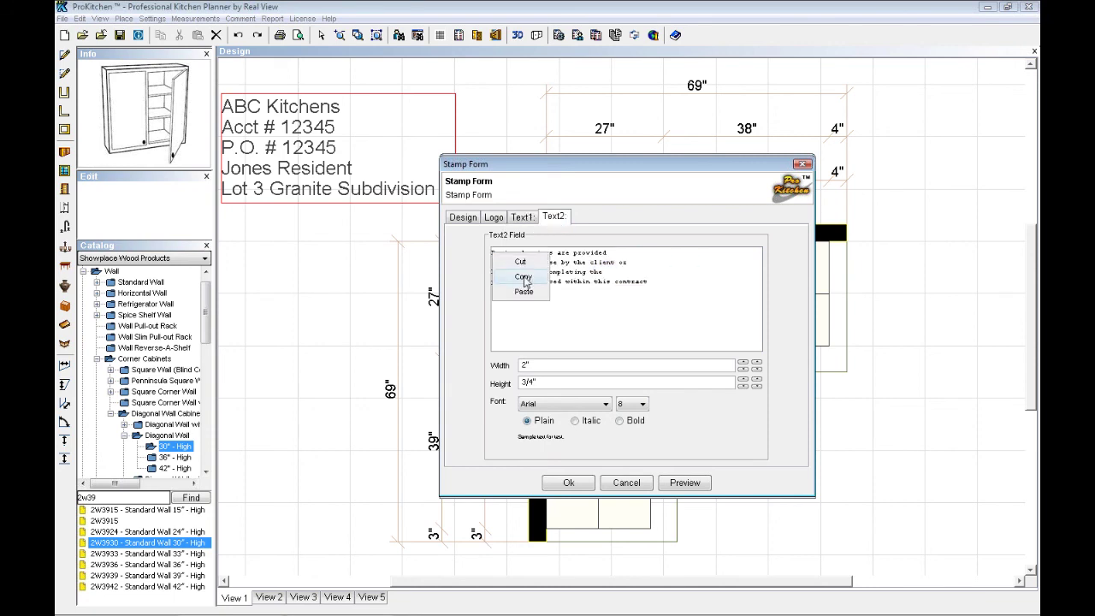
left_click(532, 292)
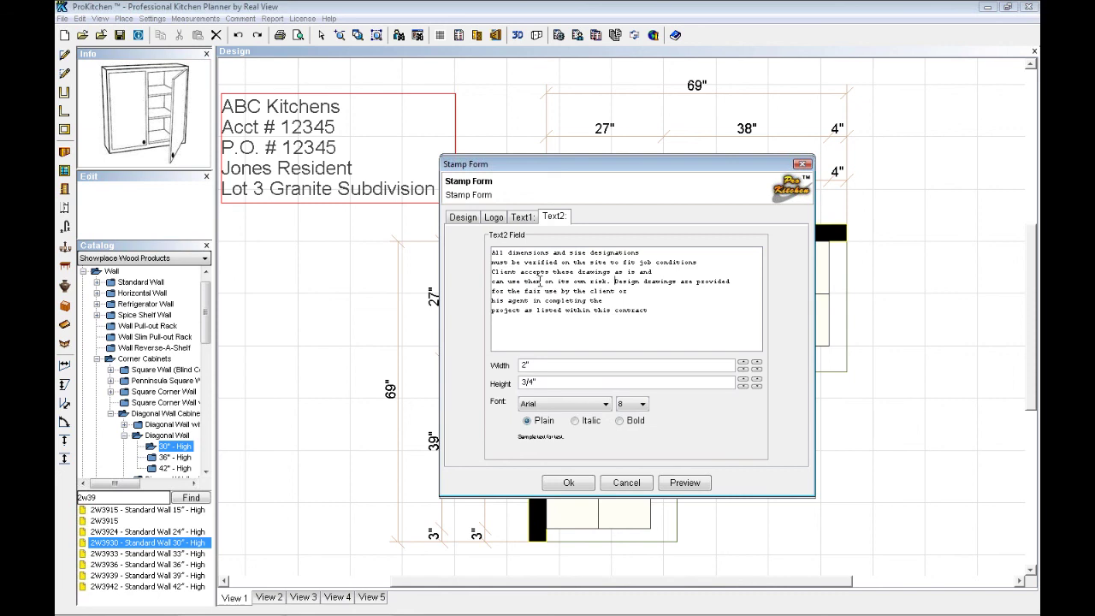
Set the Text2 font to the smallest listed size and replace Text1 with the company, account, P.O., resident and lot details
left_click(643, 404)
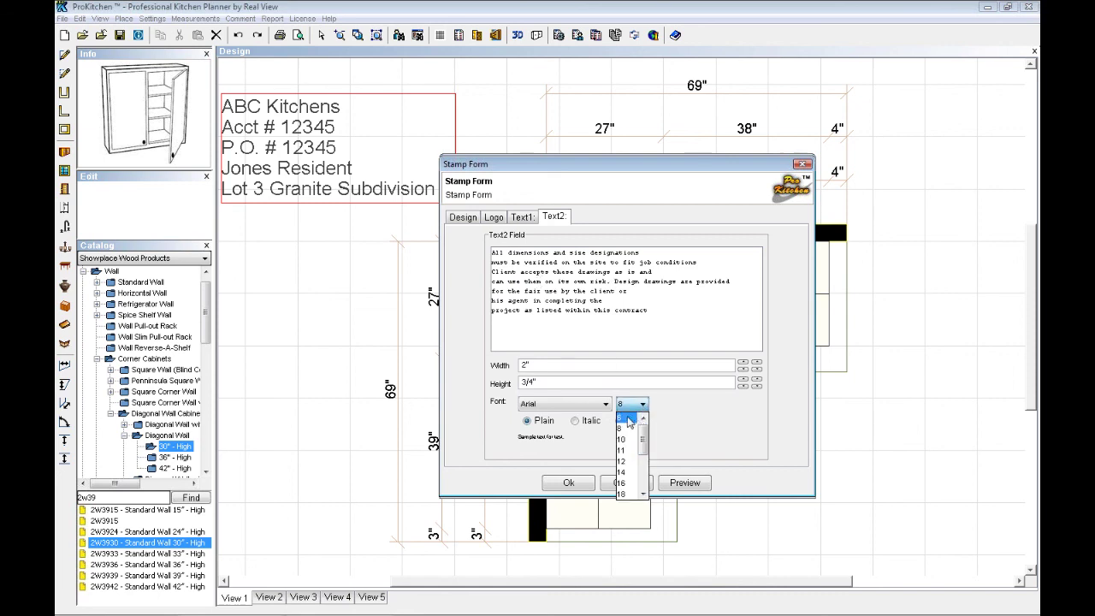
left_click(628, 418)
left_click(523, 220)
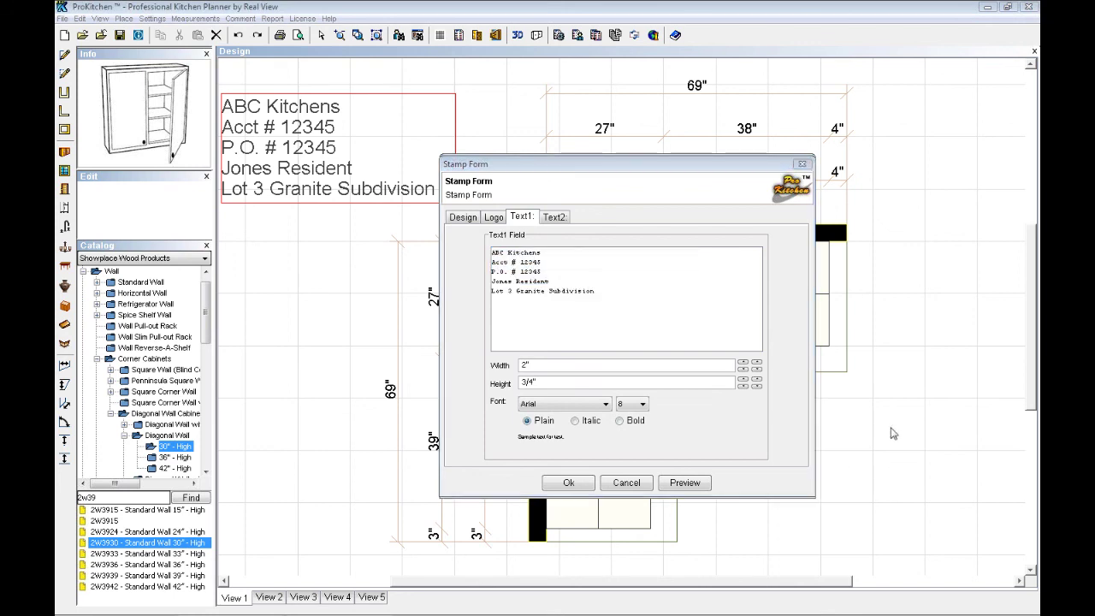
Preview the print stamp's layout, then accept the stamp form settings
left_click(686, 484)
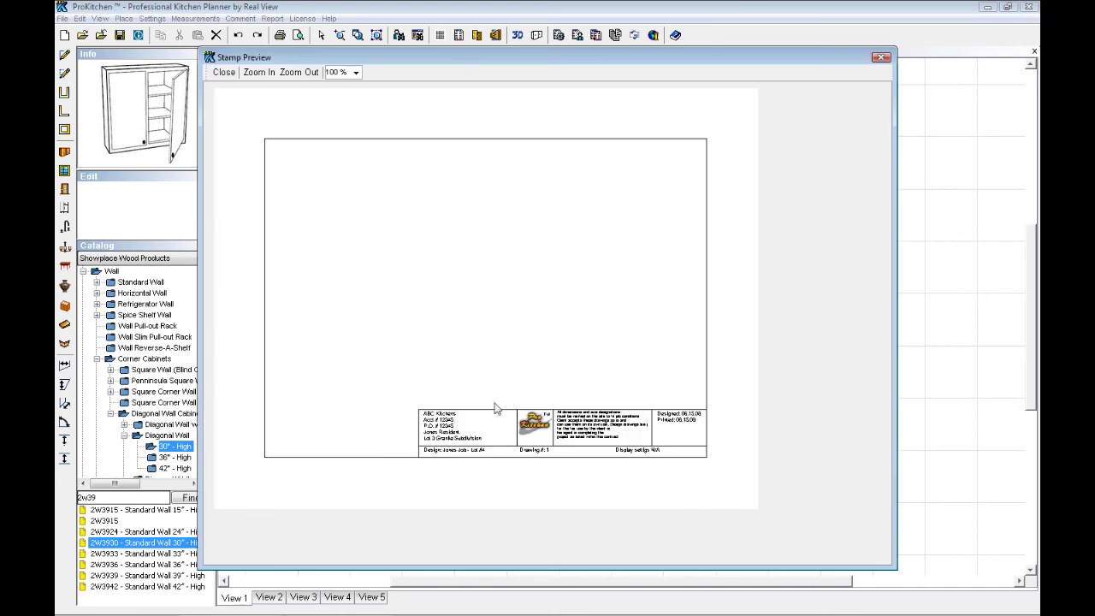
left_click(948, 437)
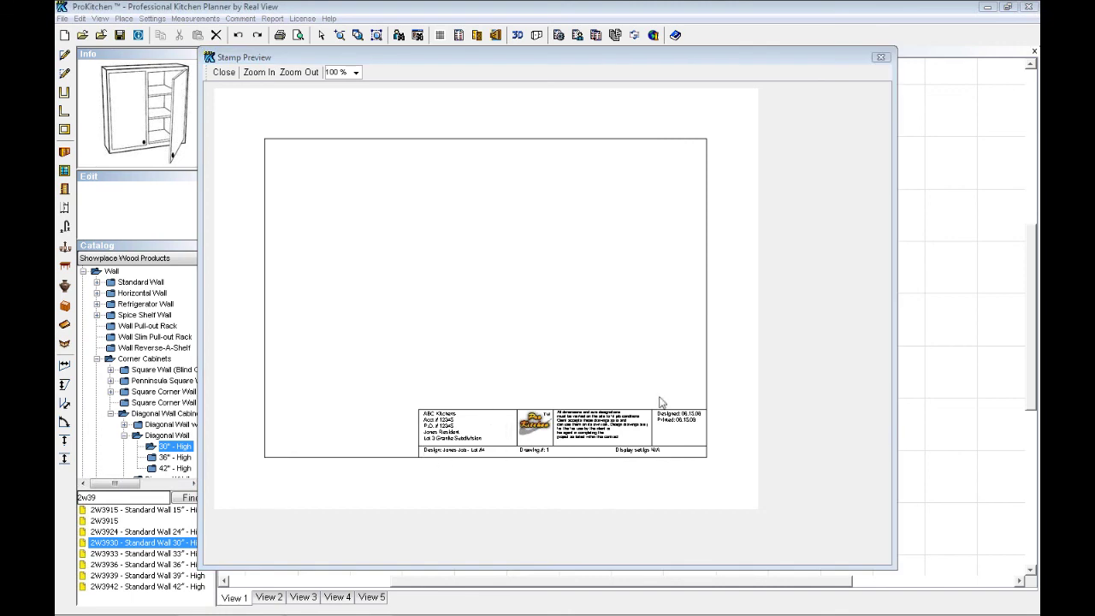
left_click(882, 58)
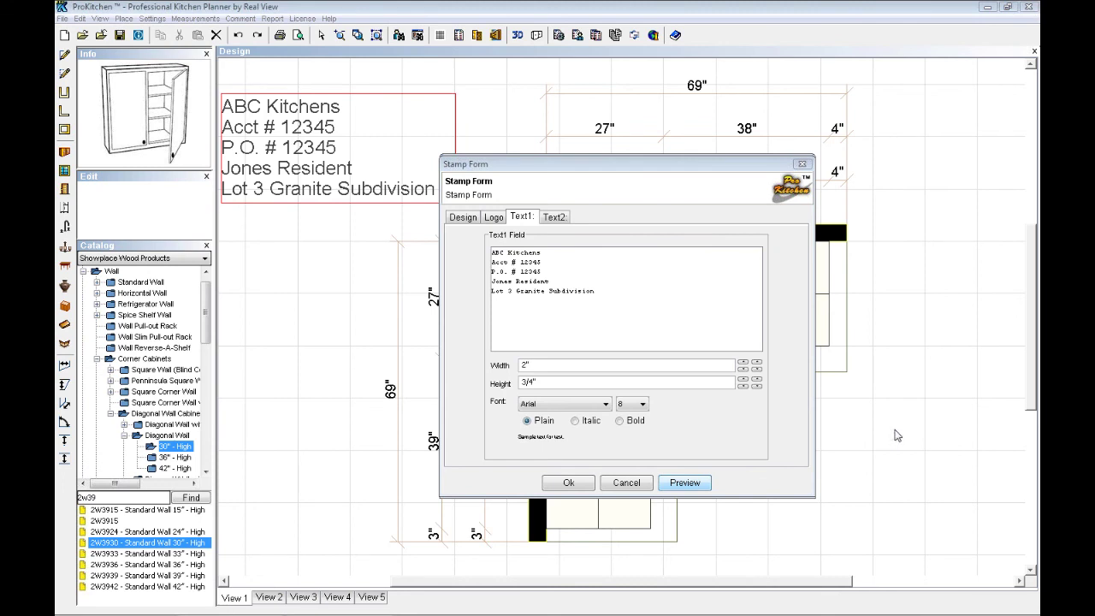
left_click(569, 484)
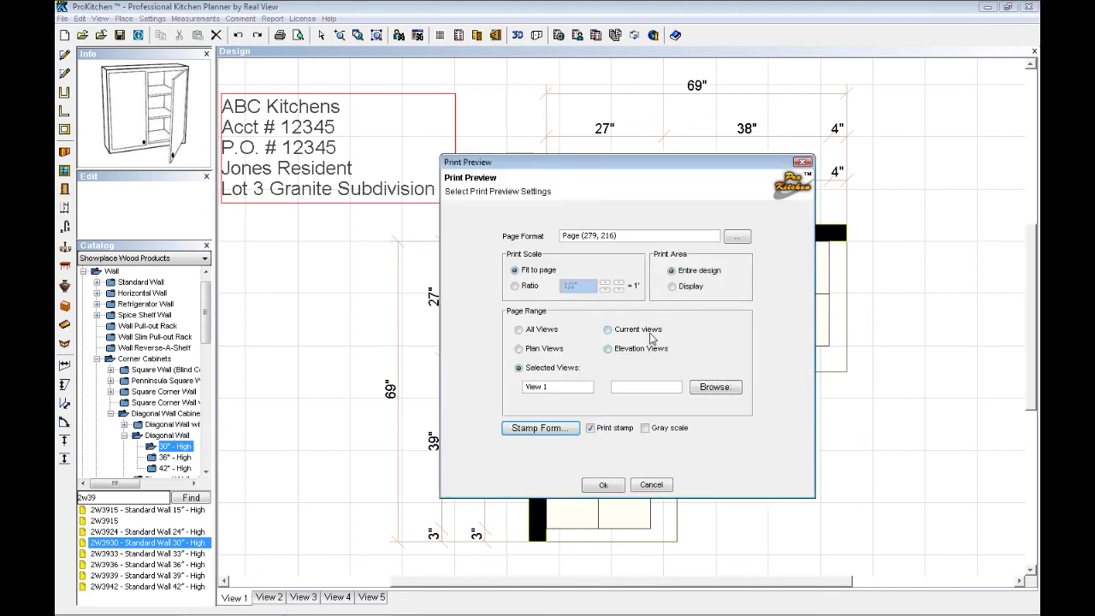
Examine the print preview of View 1 with the stamp and return to the plan
left_click(603, 485)
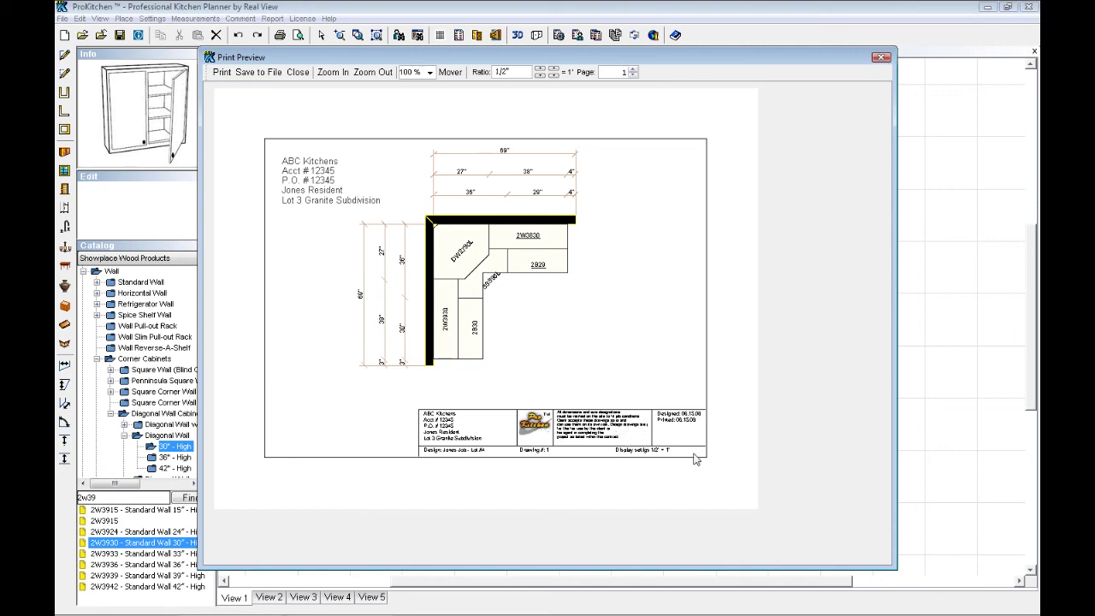
left_click(945, 436)
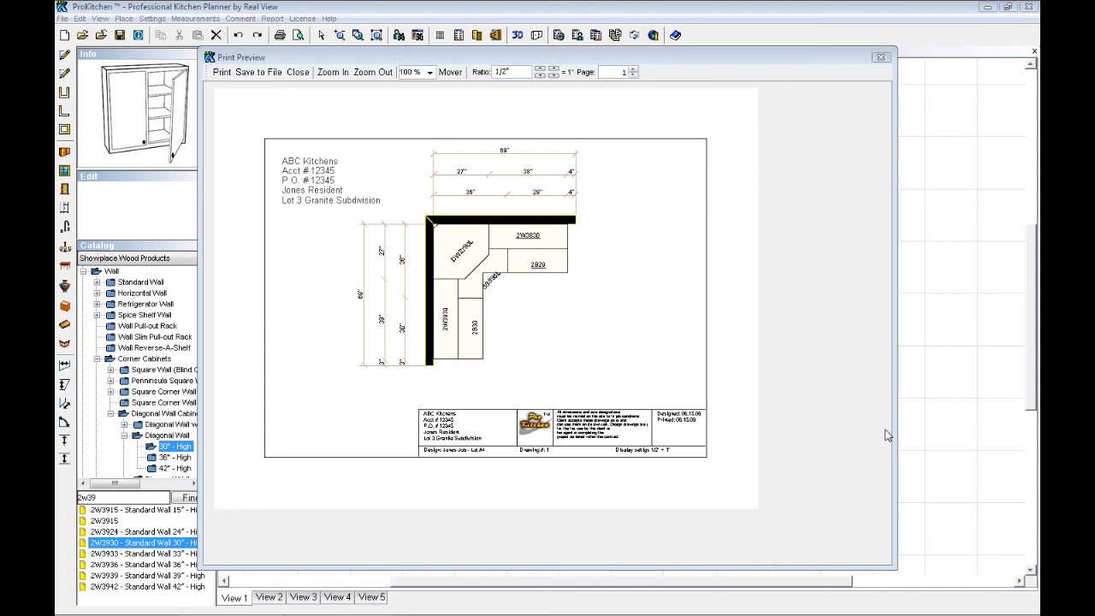
left_click(890, 436)
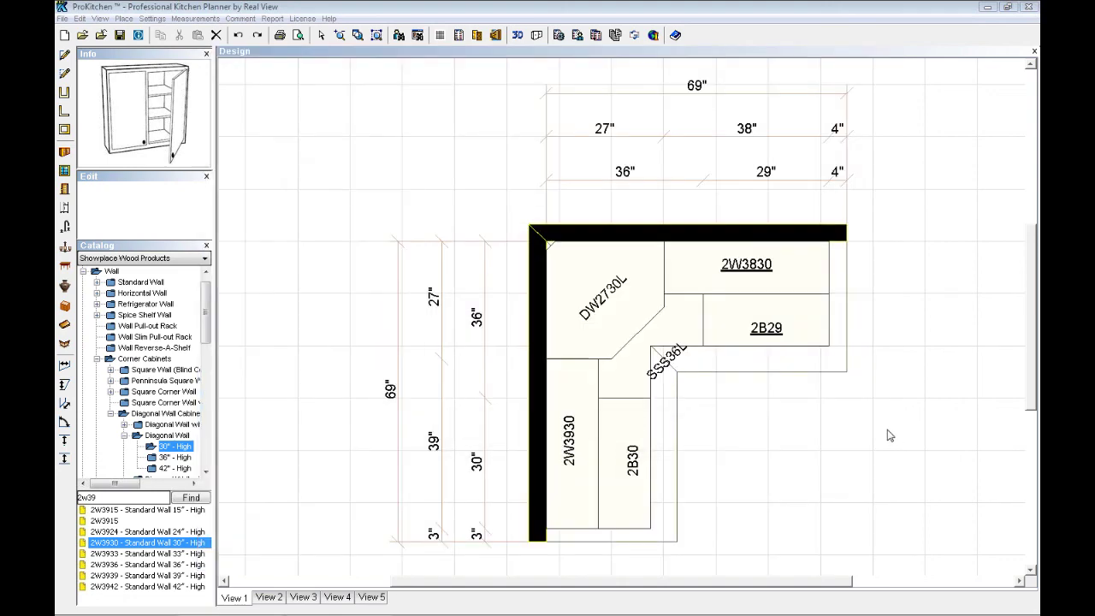